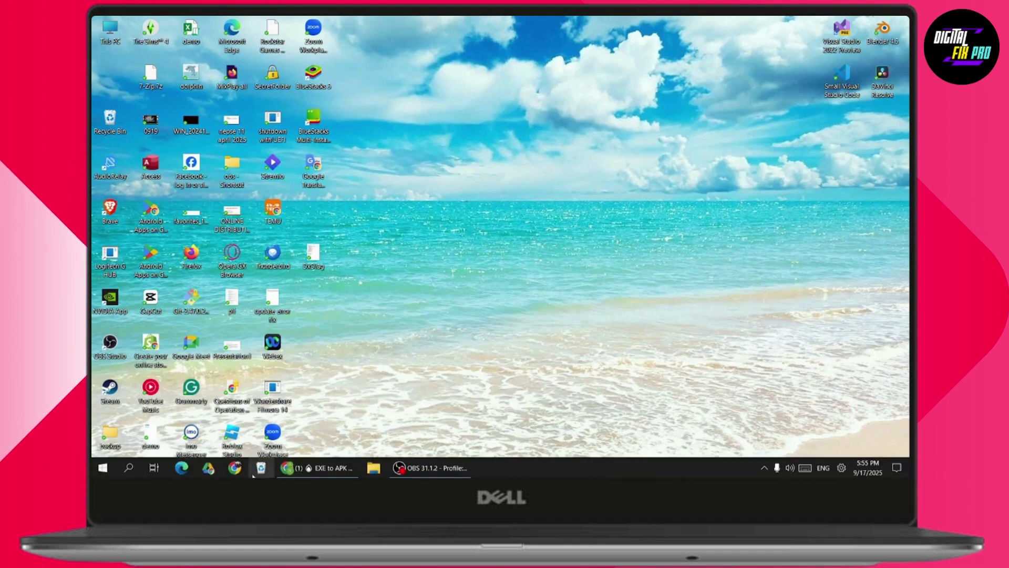
- Open a maximized Chrome window and run a pasted Google search
{"action": "left_click", "coordinate": [235, 468]}
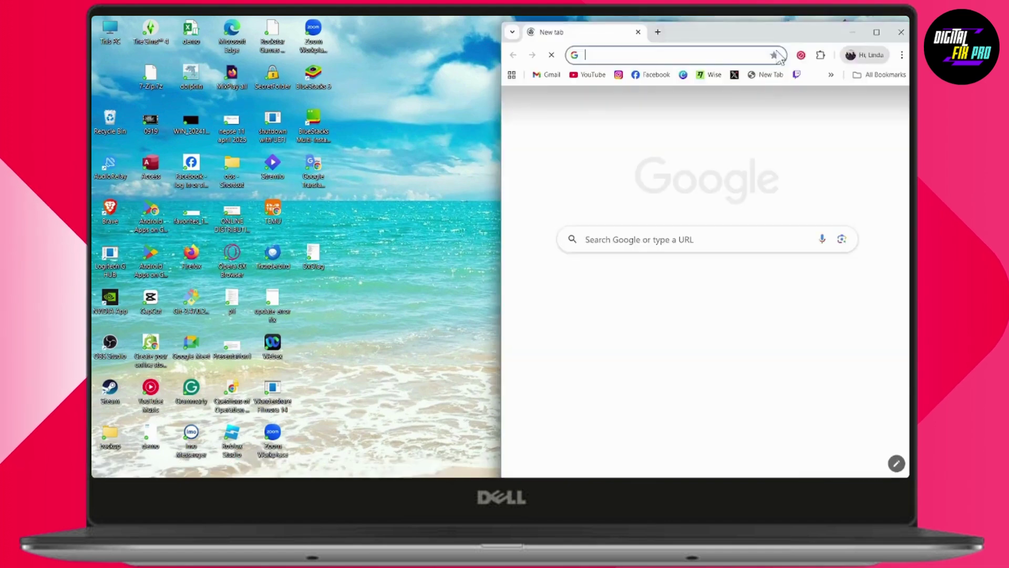
{"action": "left_click", "coordinate": [875, 32]}
{"action": "left_click", "coordinate": [439, 235]}
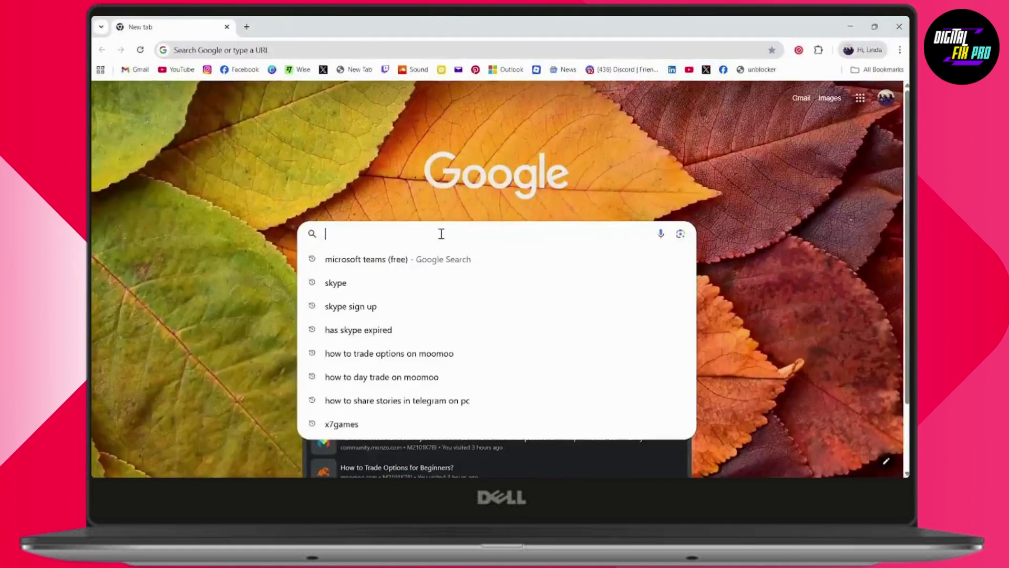
{"action": "key", "text": "ctrl+v"}
{"action": "key", "text": "Return"}
- Go to the clotheypos.blogspot.com 'How to Convert EXE to APK Files On Windows' article
{"action": "left_click", "coordinate": [427, 234]}
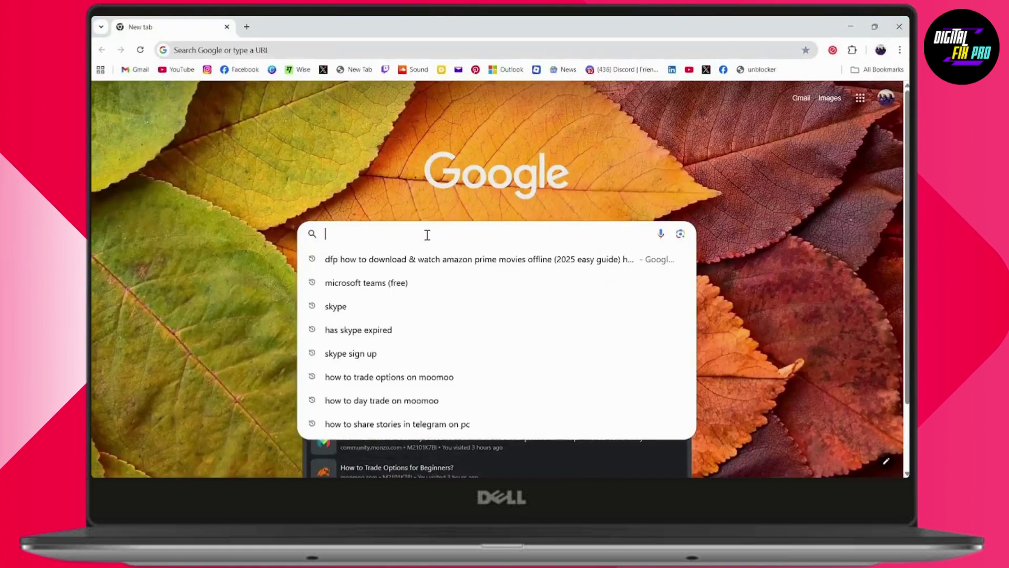
{"action": "type", "text": "https://clotheypos.blogspot.com/2025/06/how-to-convert-exe-to-apk-files-on.html"}
{"action": "key", "text": "Return"}
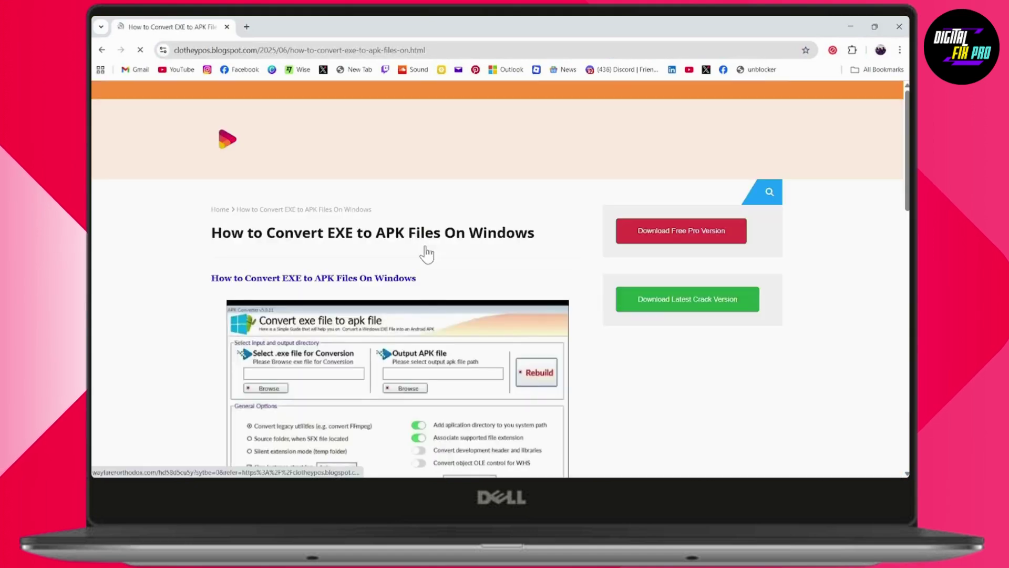
{"action": "scroll", "coordinate": [441, 349], "scroll_direction": "down", "scroll_amount": 3}
{"action": "scroll", "coordinate": [447, 345], "scroll_direction": "down", "scroll_amount": 2}
{"action": "scroll", "coordinate": [447, 345], "scroll_direction": "up", "scroll_amount": 4}
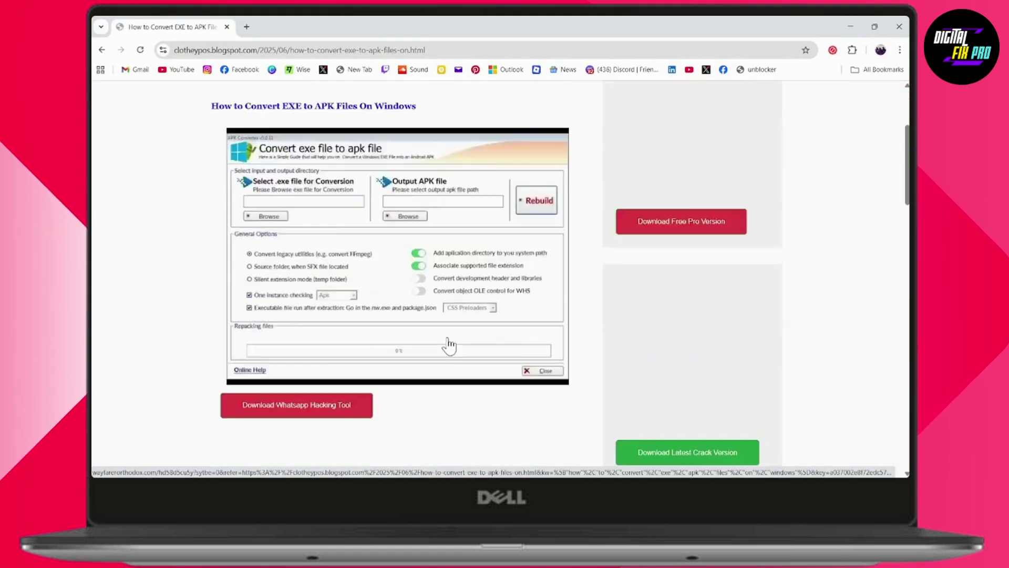
- Dismiss the Opera GX ad, launch the converter, and browse for the .exe to convert
{"action": "left_click", "coordinate": [490, 368]}
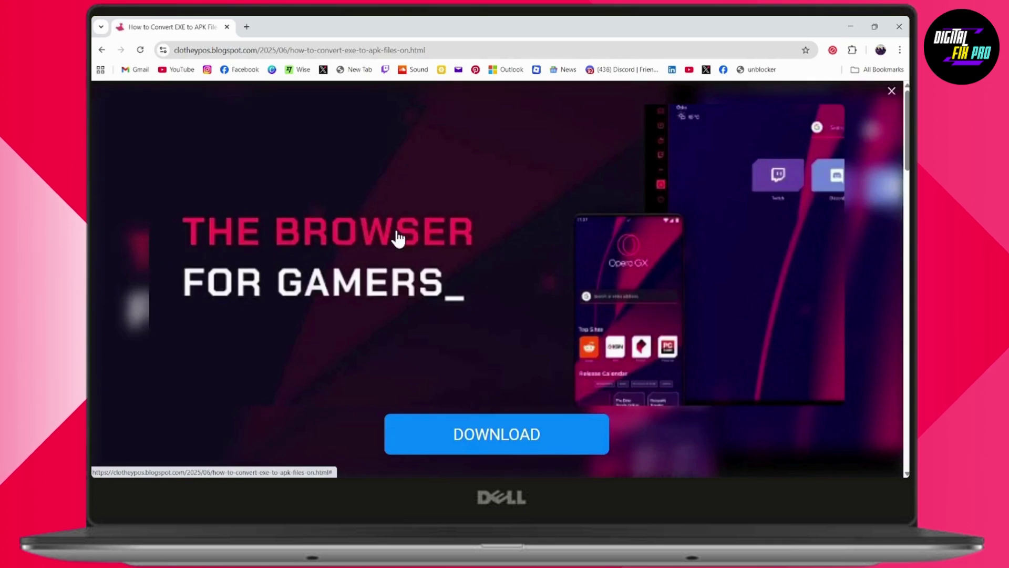
{"action": "left_click", "coordinate": [892, 93]}
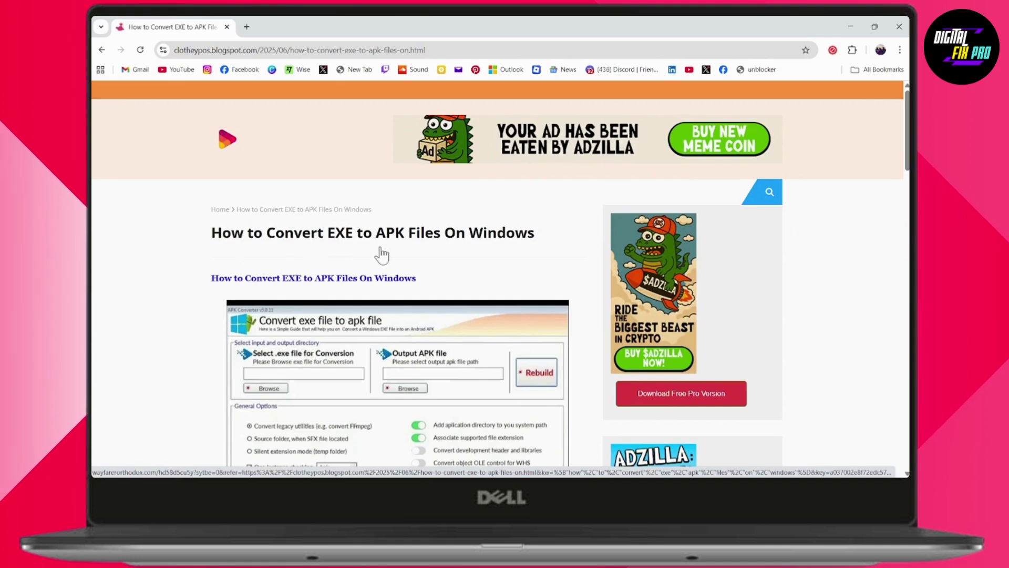
{"action": "scroll", "coordinate": [450, 276], "scroll_direction": "down", "scroll_amount": 3}
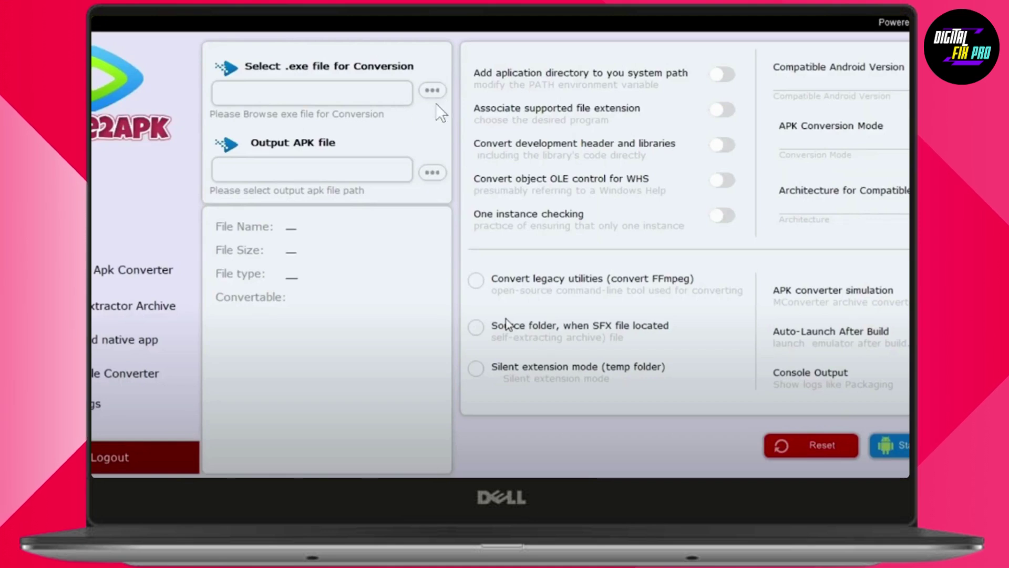
{"action": "left_click", "coordinate": [431, 91]}
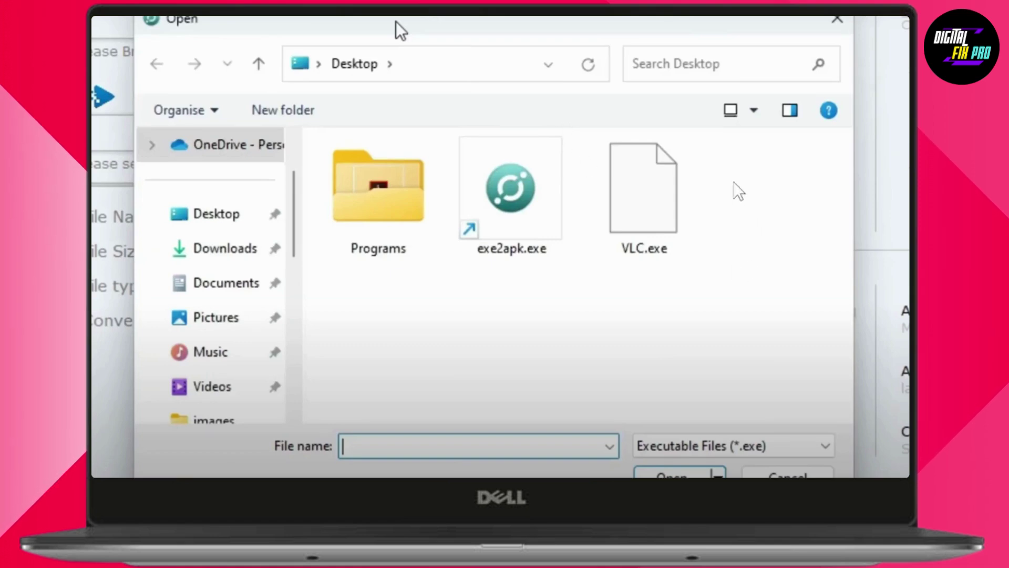
- Load VLC.exe from the Desktop as the file to convert
{"action": "double_click", "coordinate": [642, 237]}
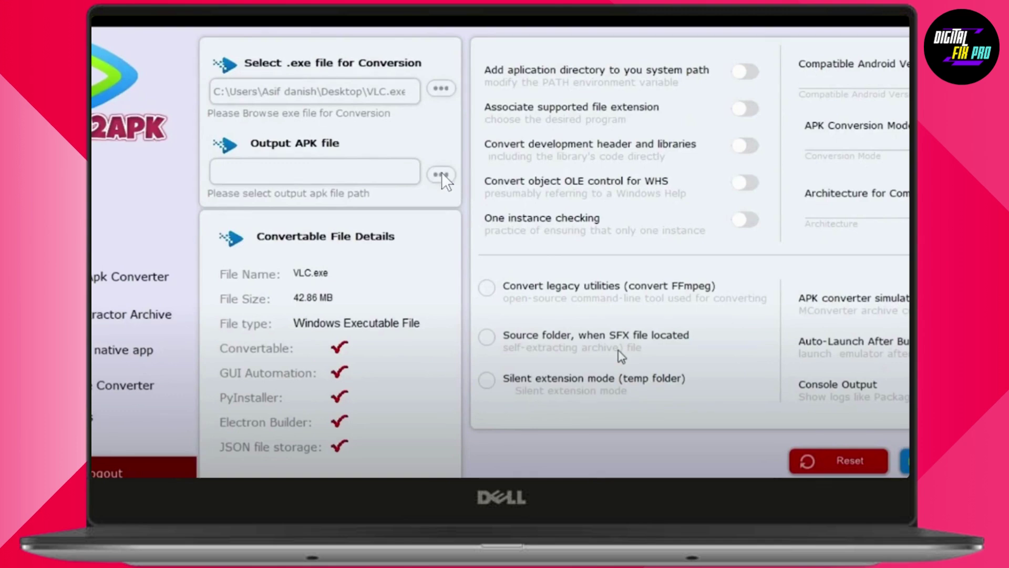
- Set the Desktop as the output APK folder
{"action": "left_click", "coordinate": [442, 177]}
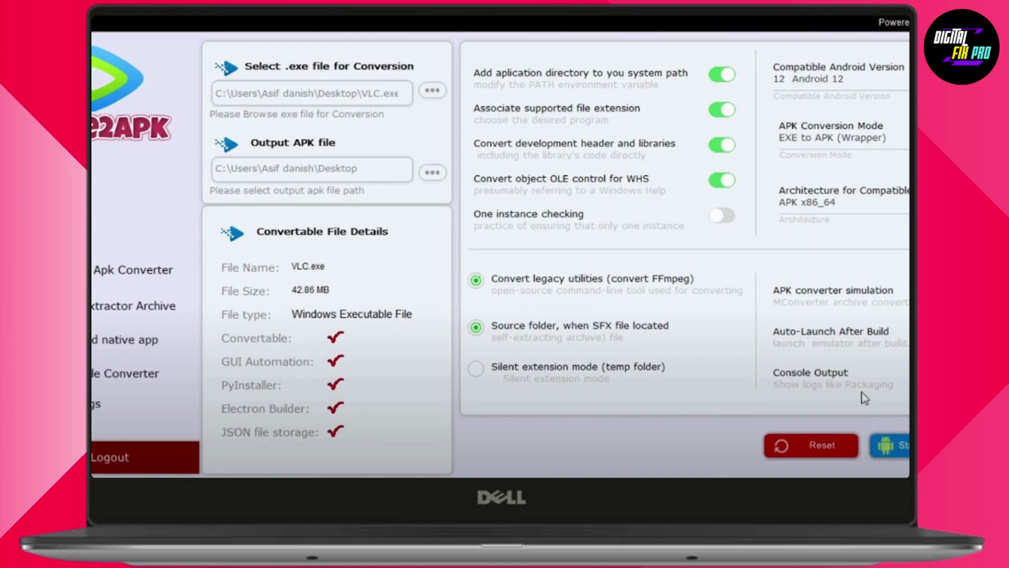
- Start the conversion so the Console Re-Programming window logs the packaging
{"action": "left_click", "coordinate": [864, 398]}
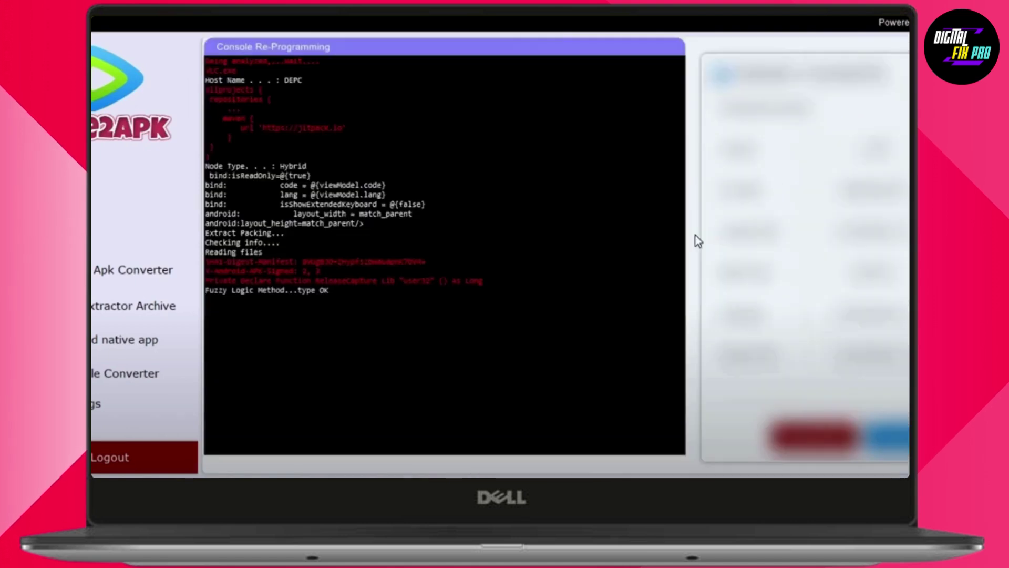